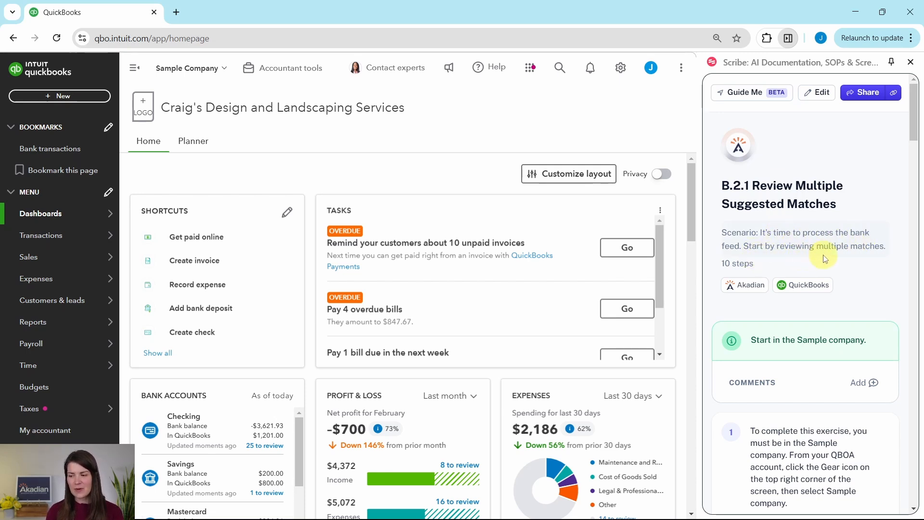
# - Open the bank transactions page and close the bank connection pop-up
pyautogui.scroll(-3, 830, 243)
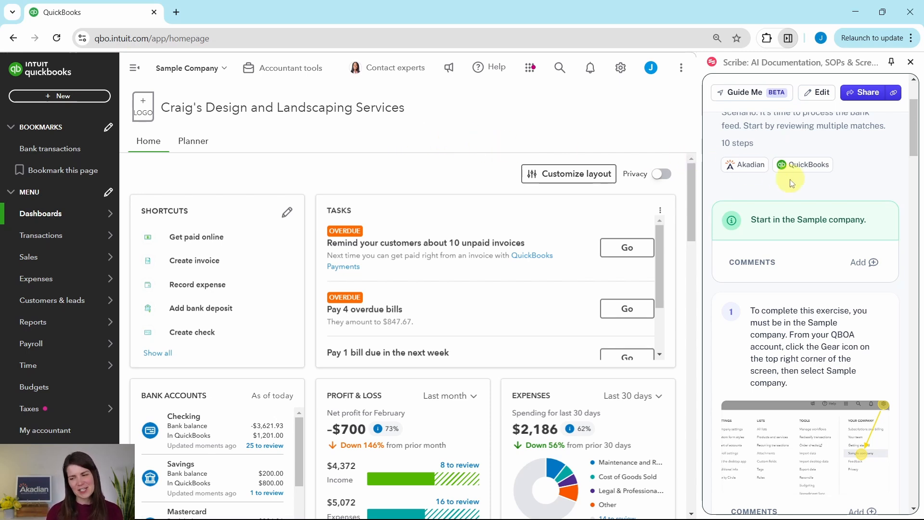
pyautogui.scroll(-10, 791, 183)
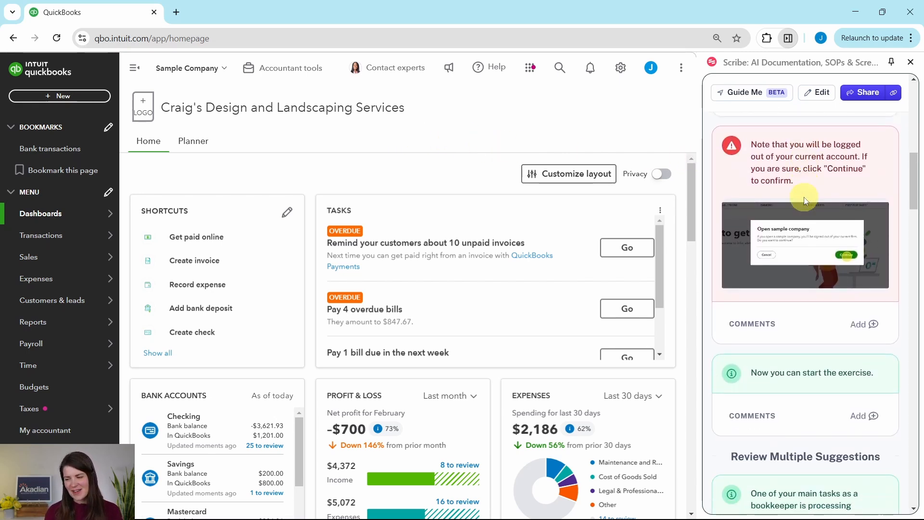
pyautogui.scroll(-8, 806, 201)
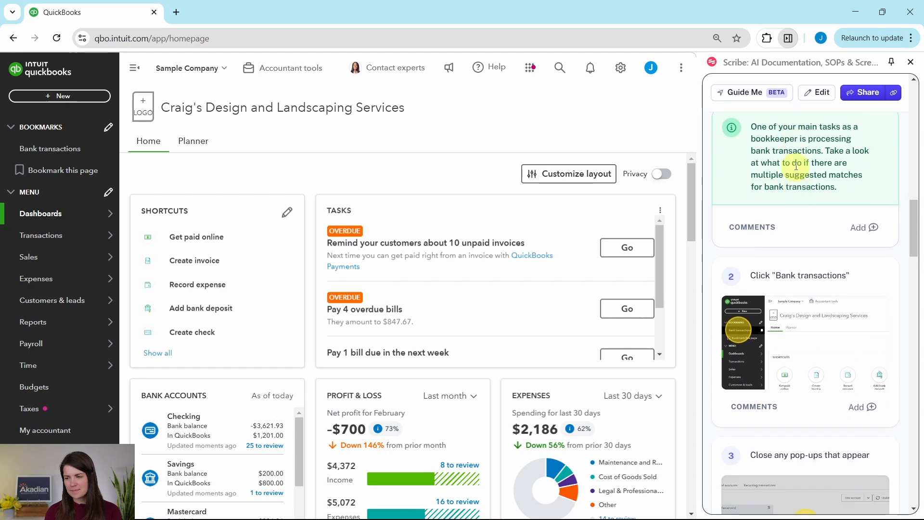
pyautogui.scroll(3, 796, 166)
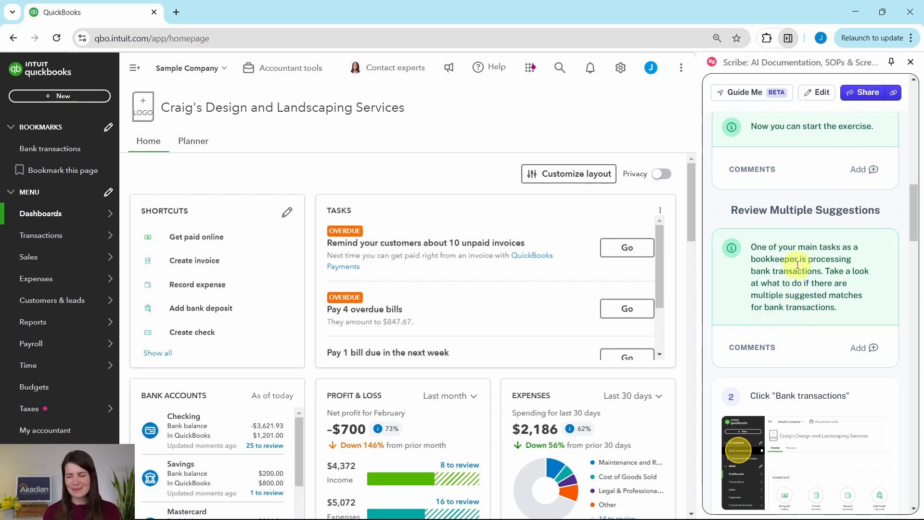
pyautogui.scroll(-1, 797, 229)
pyautogui.scroll(-4, 798, 230)
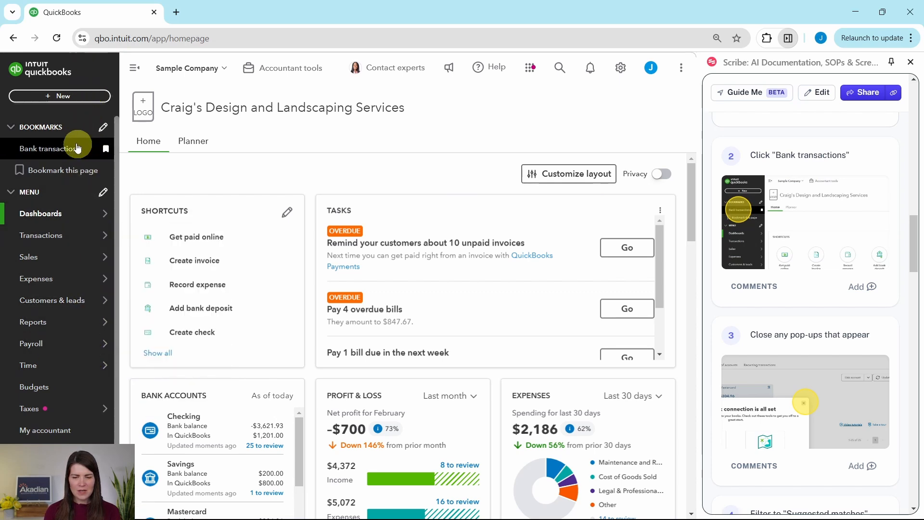
pyautogui.click(46, 151)
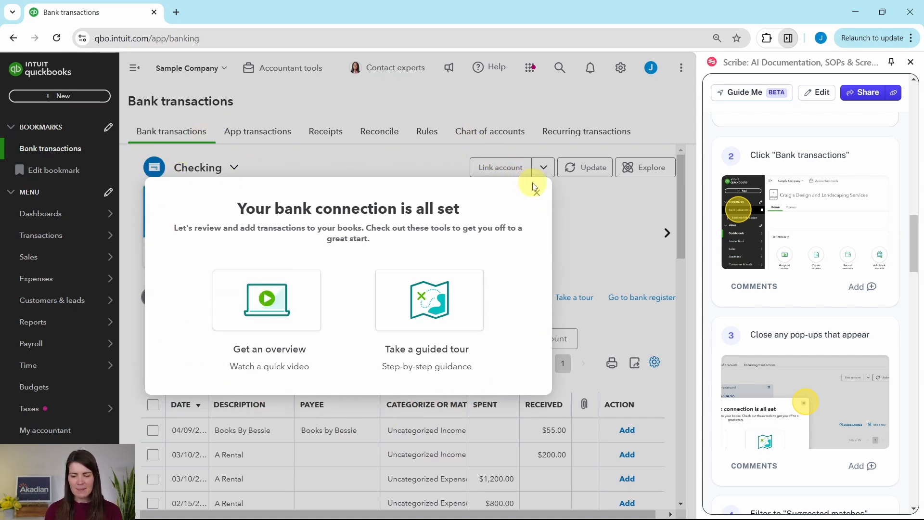
pyautogui.click(537, 194)
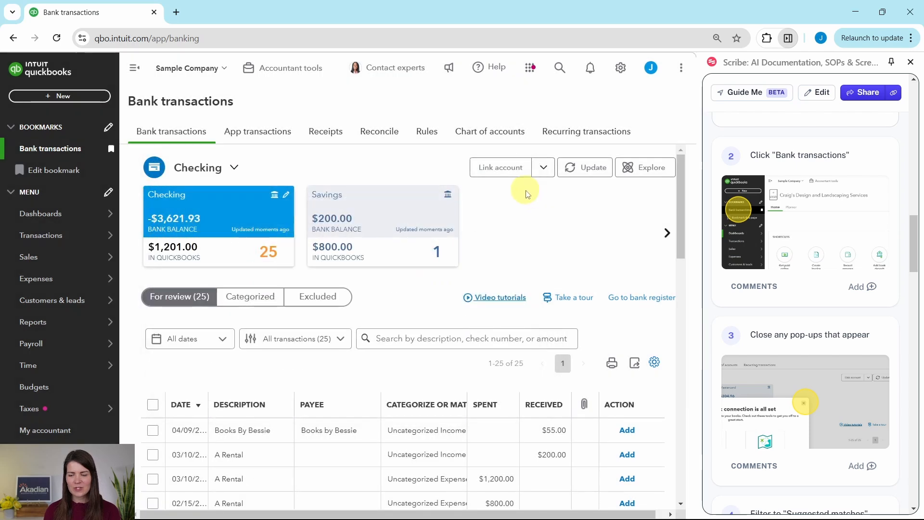
# - Filter the Checking account's transactions for review to show only suggested matches
pyautogui.scroll(-5, 783, 282)
pyautogui.scroll(-2, 784, 286)
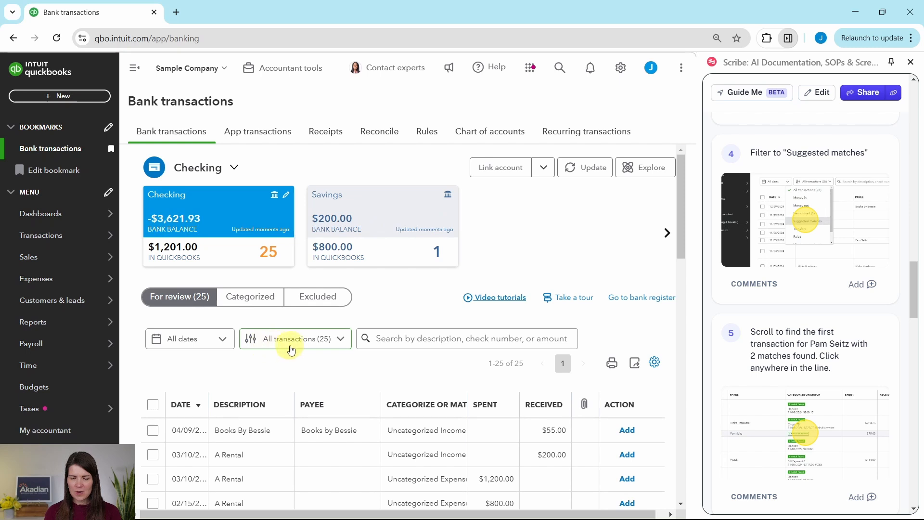
pyautogui.click(337, 339)
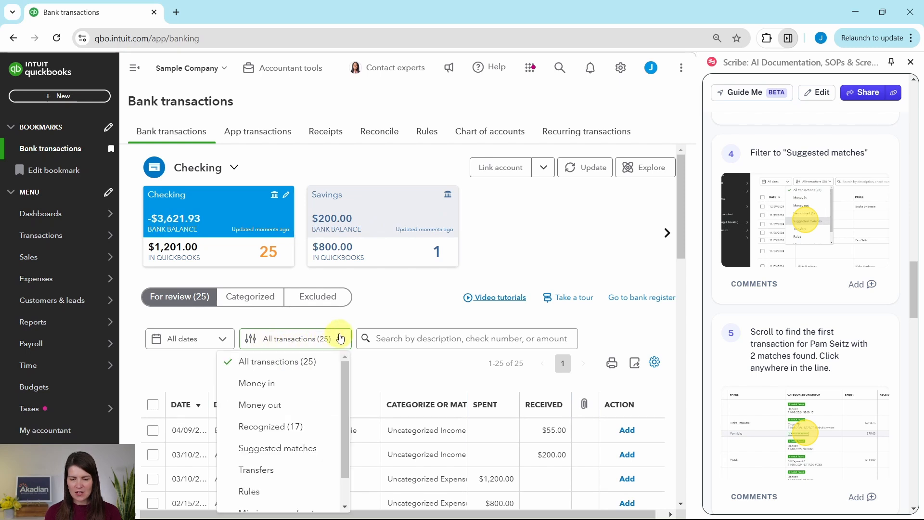
pyautogui.scroll(-1, 340, 349)
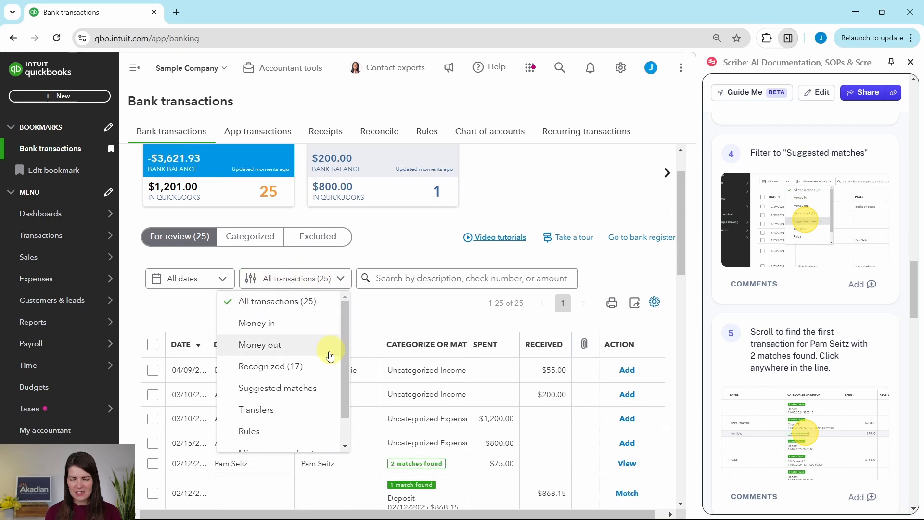
pyautogui.click(295, 389)
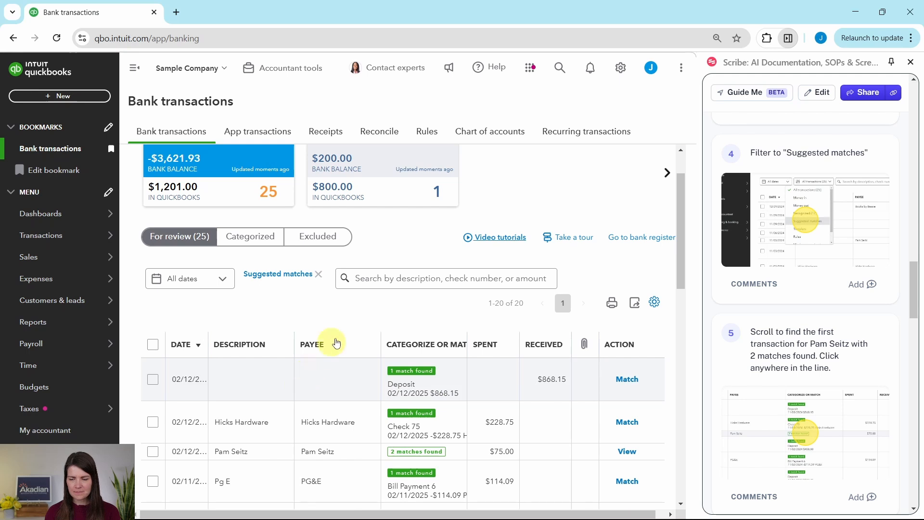
# - Expand the $75.00 spent transaction that has multiple suggested matches to compare its candidates
pyautogui.scroll(-2, 433, 277)
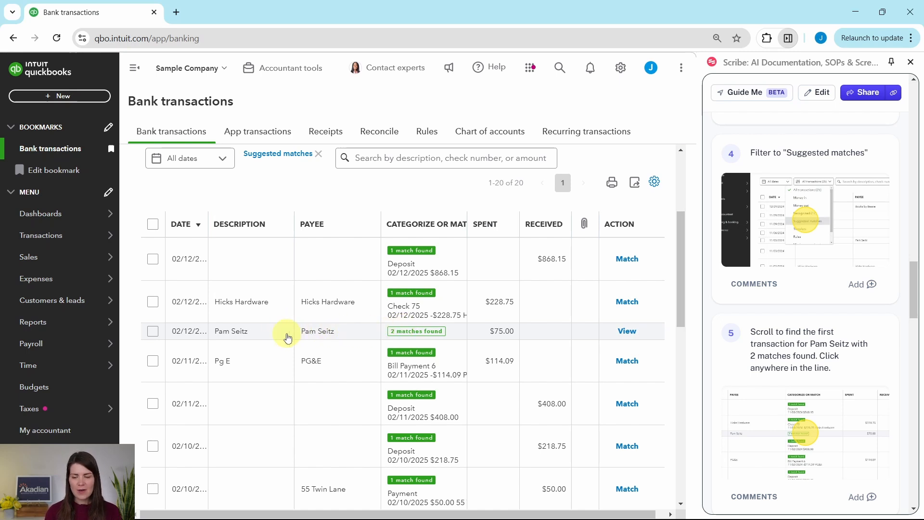
pyautogui.click(350, 338)
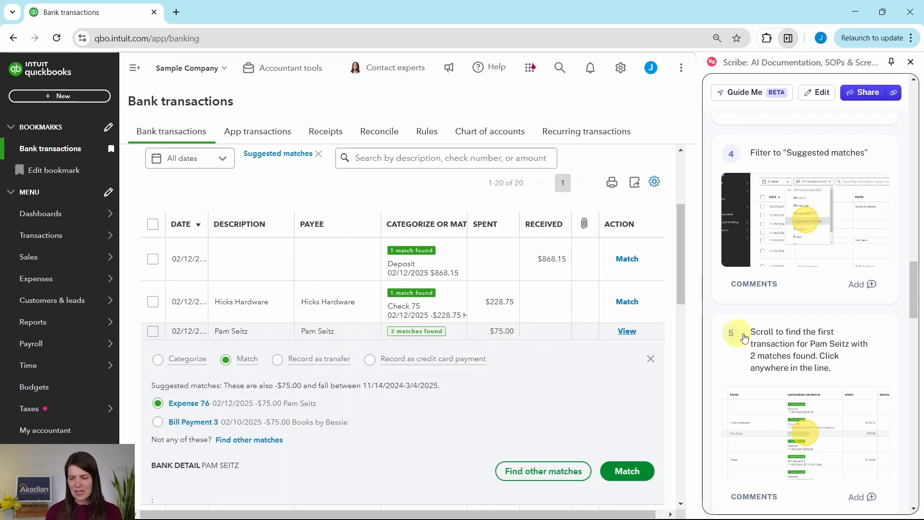
pyautogui.scroll(-1, 801, 330)
pyautogui.scroll(-3, 801, 330)
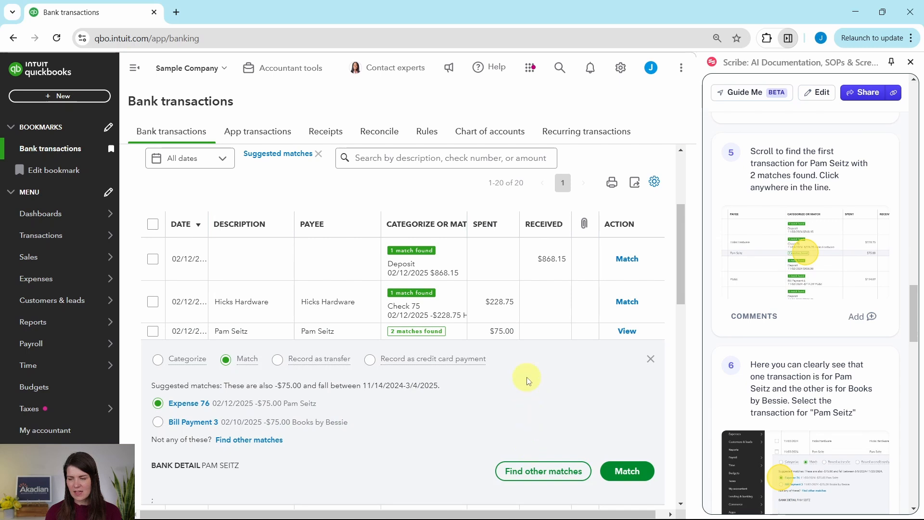
# - Match the expanded $75.00 bank transaction to Expense 76 dated 02/12/2025
pyautogui.scroll(-2, 529, 377)
pyautogui.scroll(-1, 528, 375)
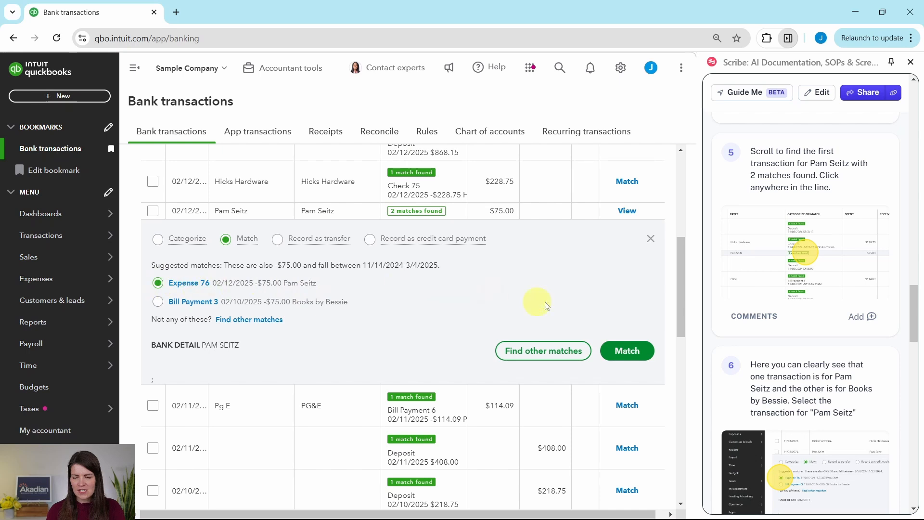
pyautogui.scroll(-6, 776, 338)
pyautogui.scroll(-2, 776, 338)
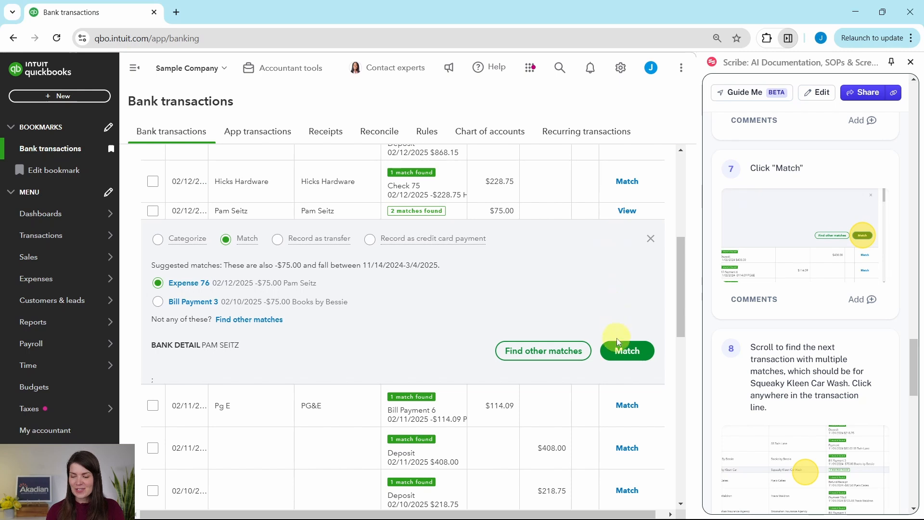
pyautogui.click(629, 351)
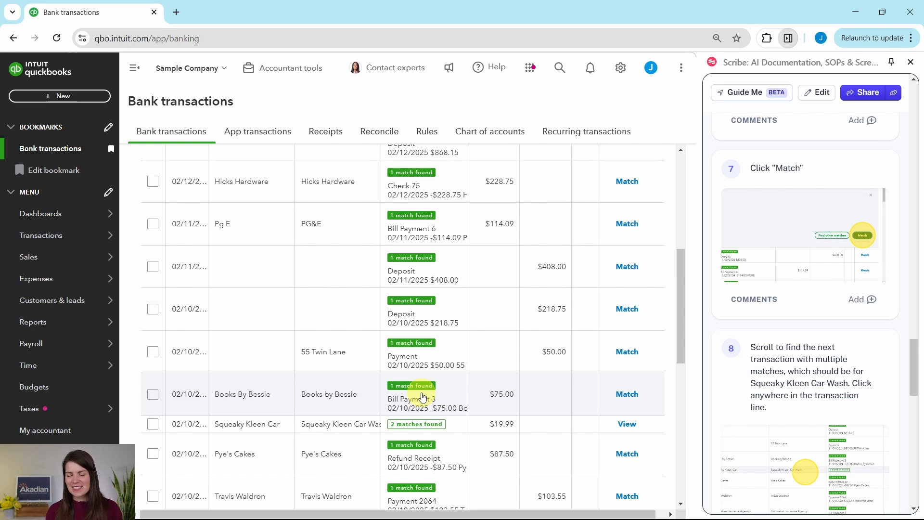
# - Expand the $19.99 Squeaky Kleen Car Wash transaction and match it to the Check Debit dated 02/10/2025
pyautogui.scroll(-4, 423, 345)
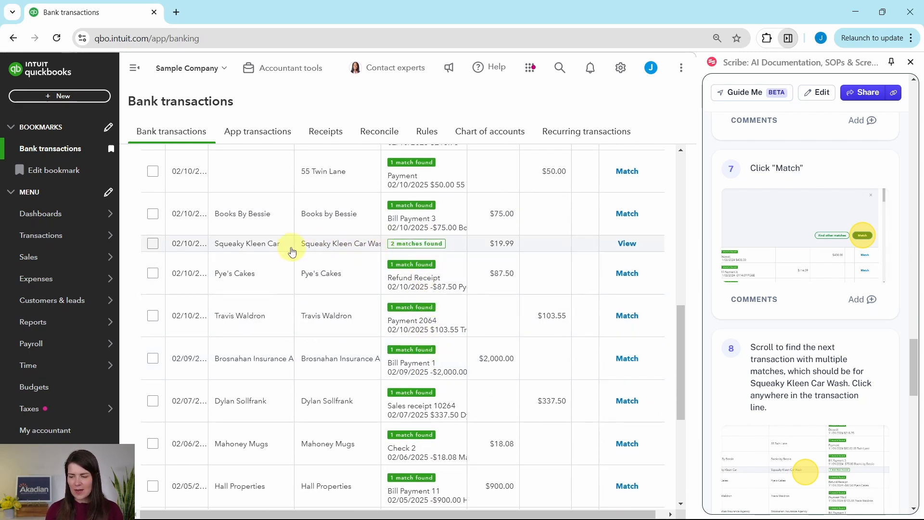
pyautogui.click(332, 246)
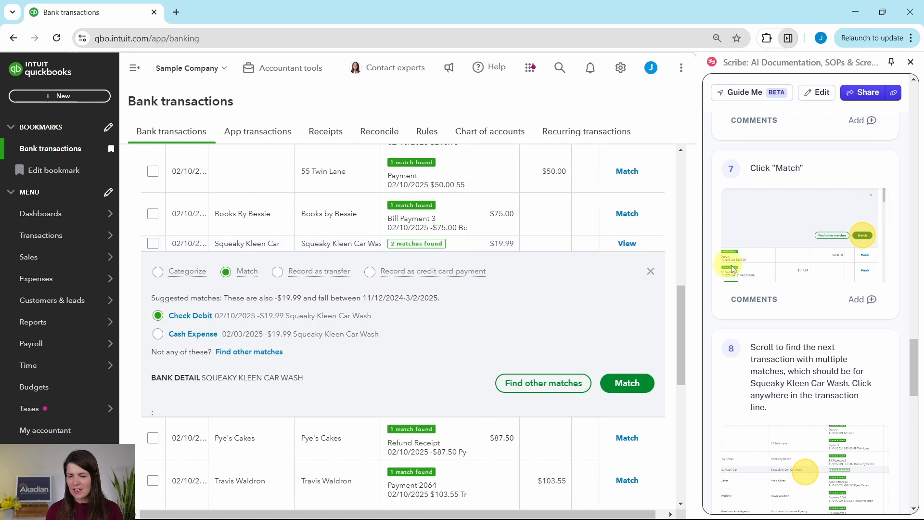
pyautogui.scroll(-4, 809, 365)
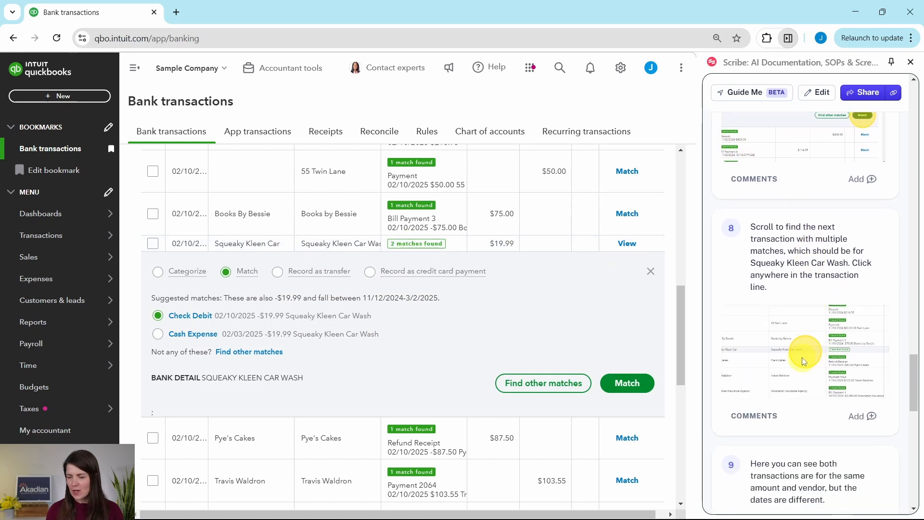
pyautogui.scroll(-6, 801, 358)
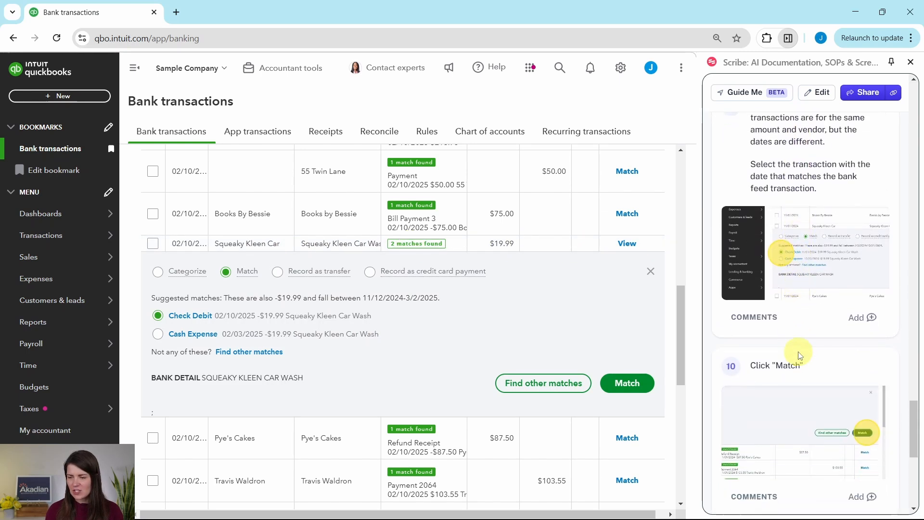
pyautogui.scroll(1, 802, 364)
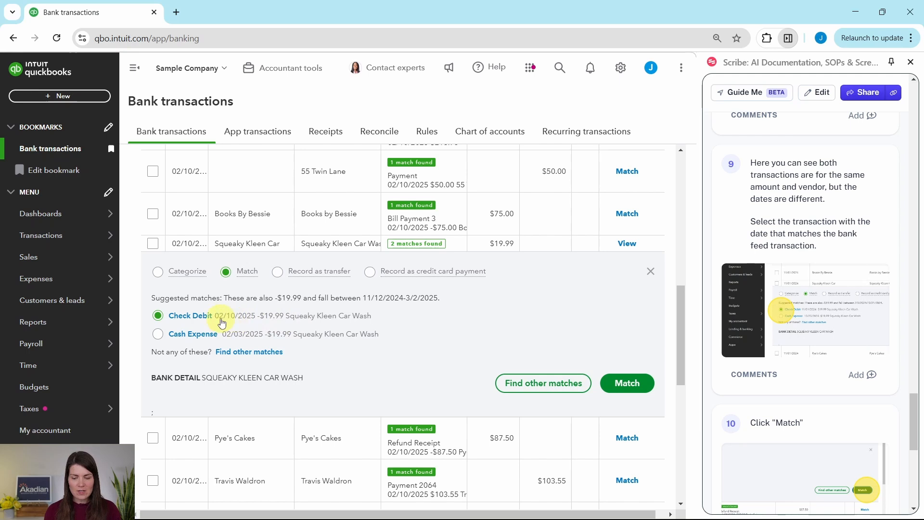
pyautogui.click(629, 390)
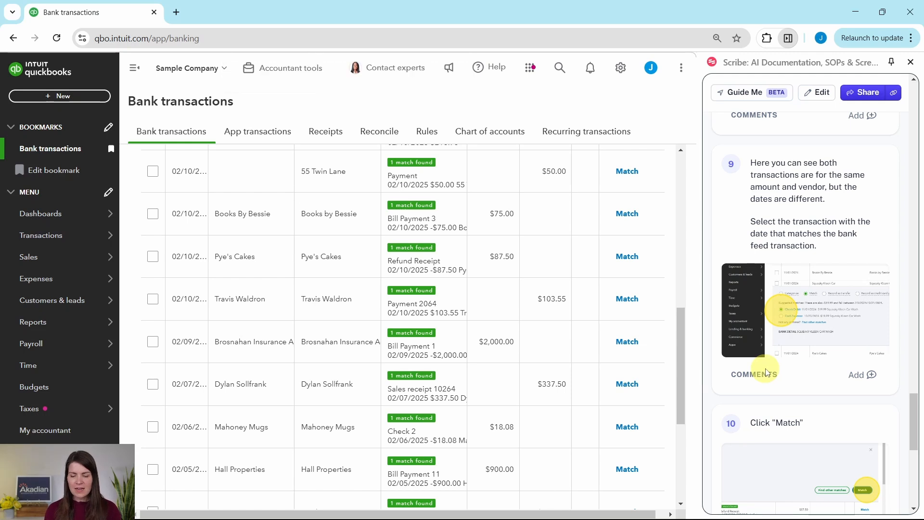
pyautogui.scroll(-4, 779, 365)
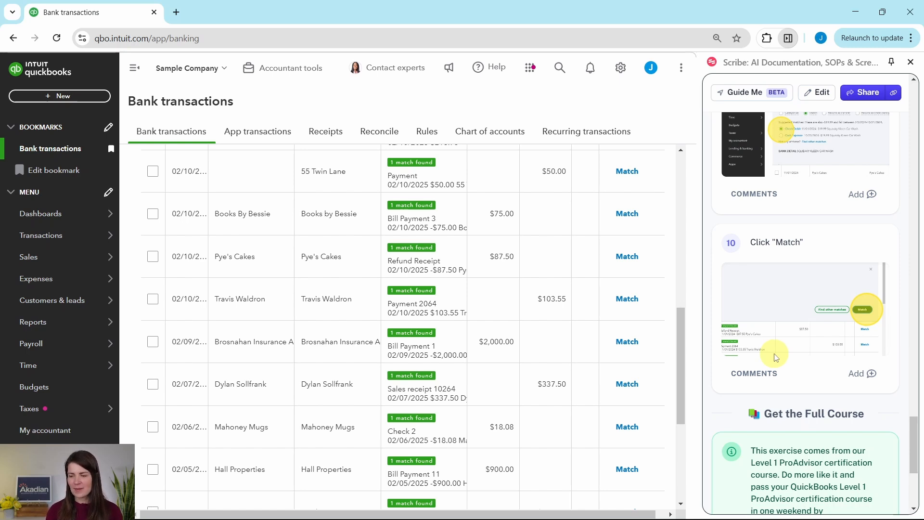
pyautogui.scroll(-1, 775, 357)
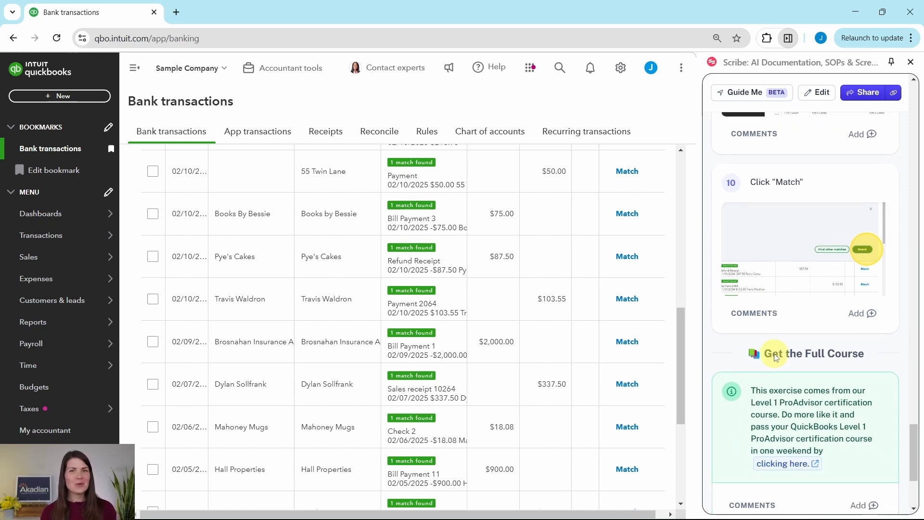